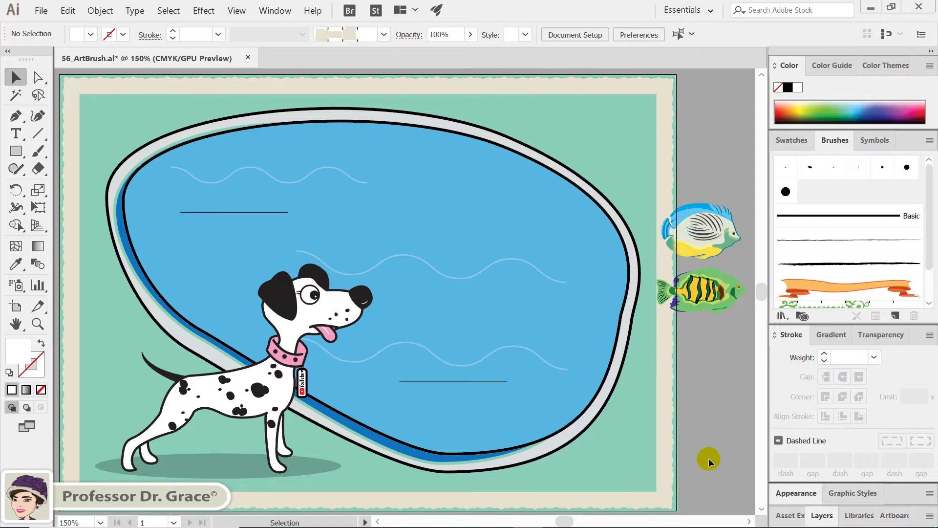
Step: Turn the striped blue fish artwork into an Art Brush named 'Blue Fish'
click(695, 235)
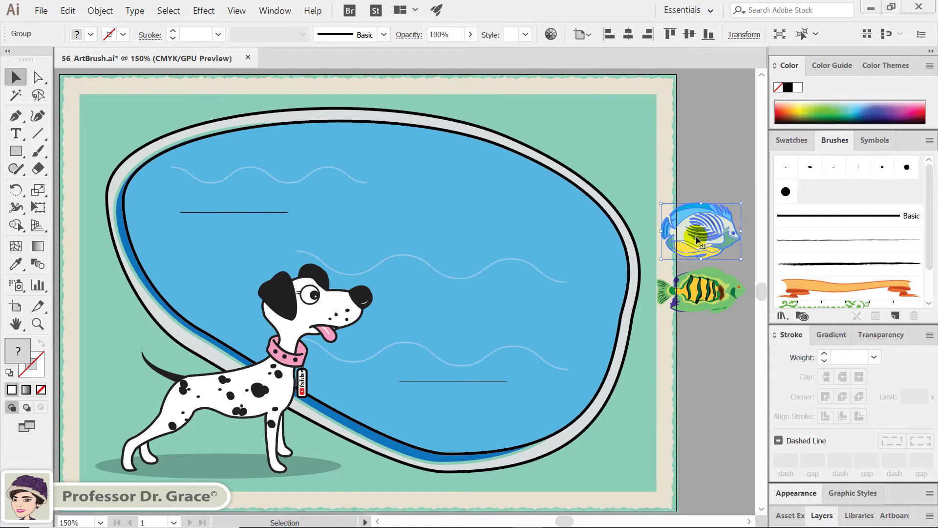
mouse_move(687, 232)
mouse_down()
mouse_move(825, 197)
mouse_move(812, 206)
mouse_up()
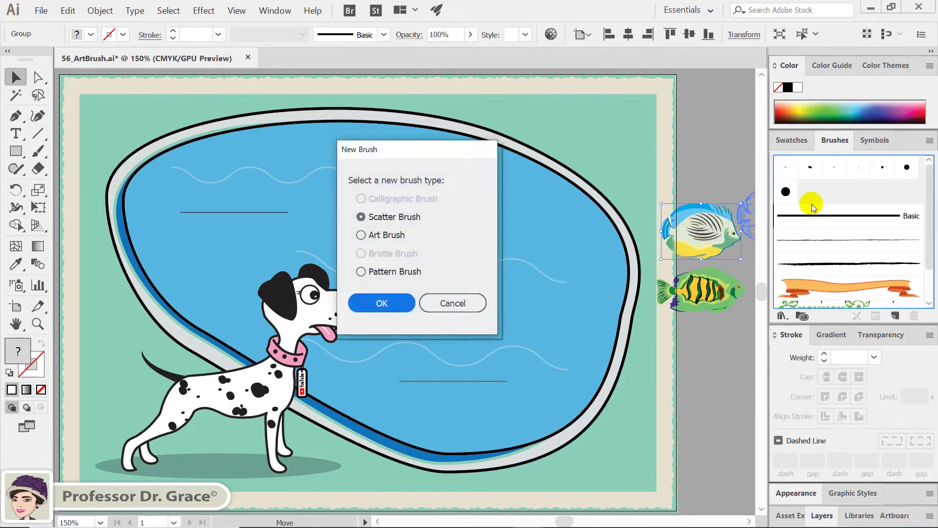
click(371, 237)
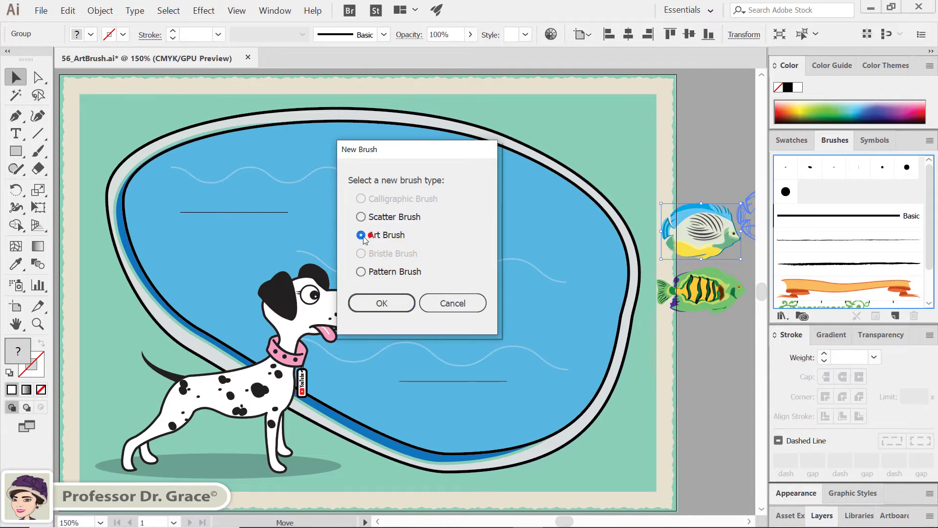
click(375, 305)
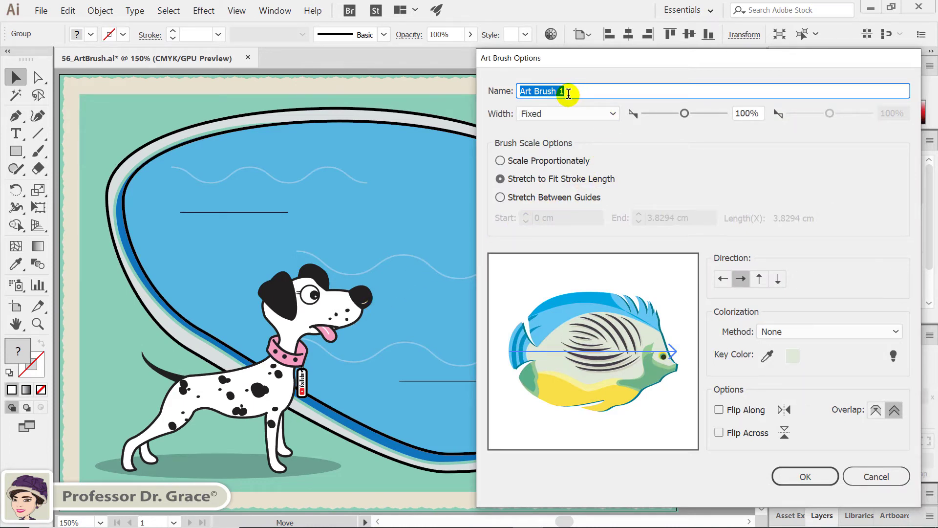
text(Blue Fish)
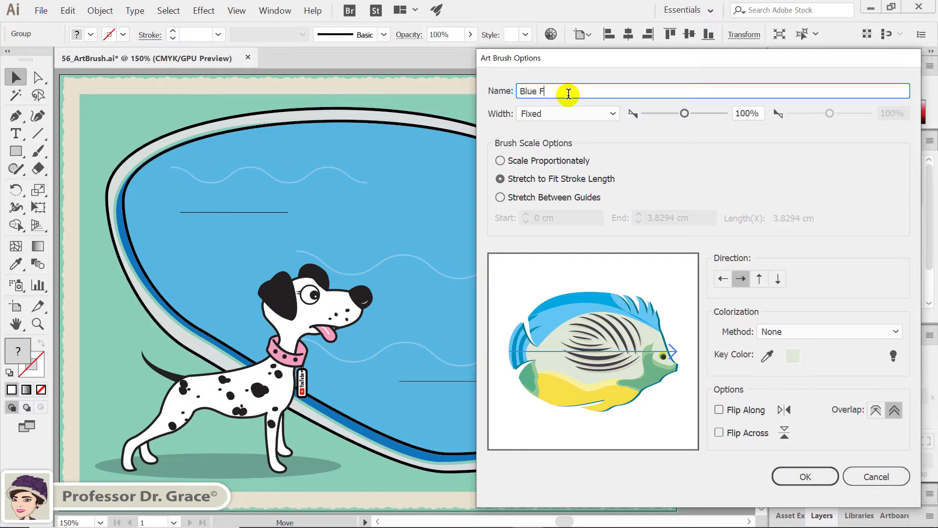
click(805, 477)
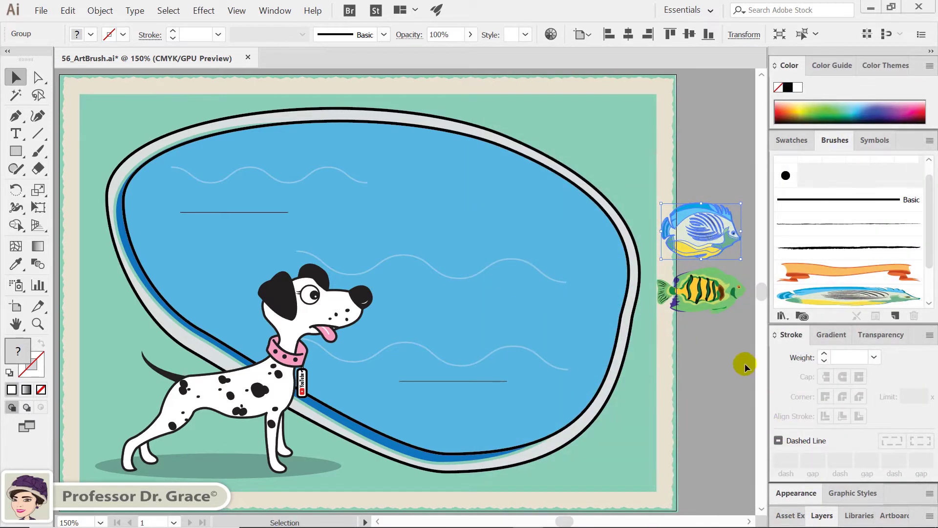
Step: Turn the green striped fish artwork into an Art Brush named 'Green Fish'
click(714, 301)
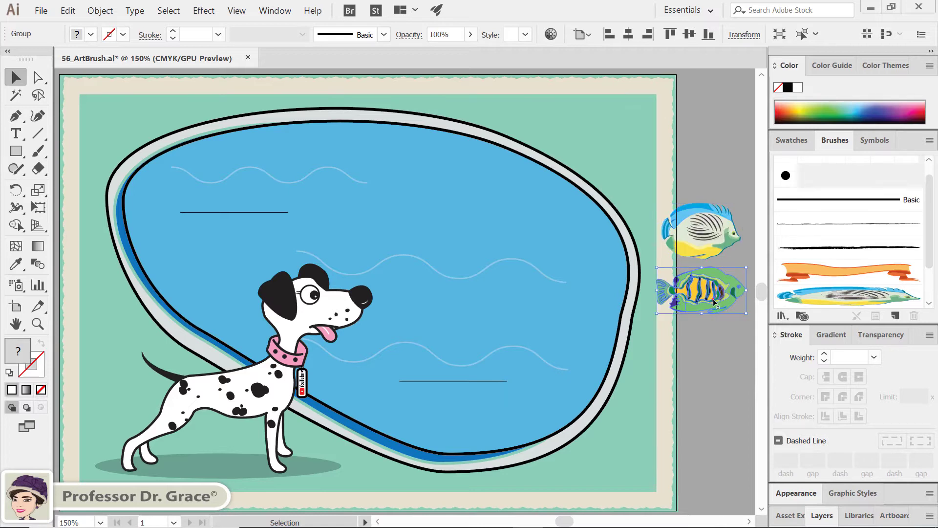
mouse_move(708, 293)
mouse_down()
mouse_move(747, 259)
mouse_move(811, 251)
mouse_up()
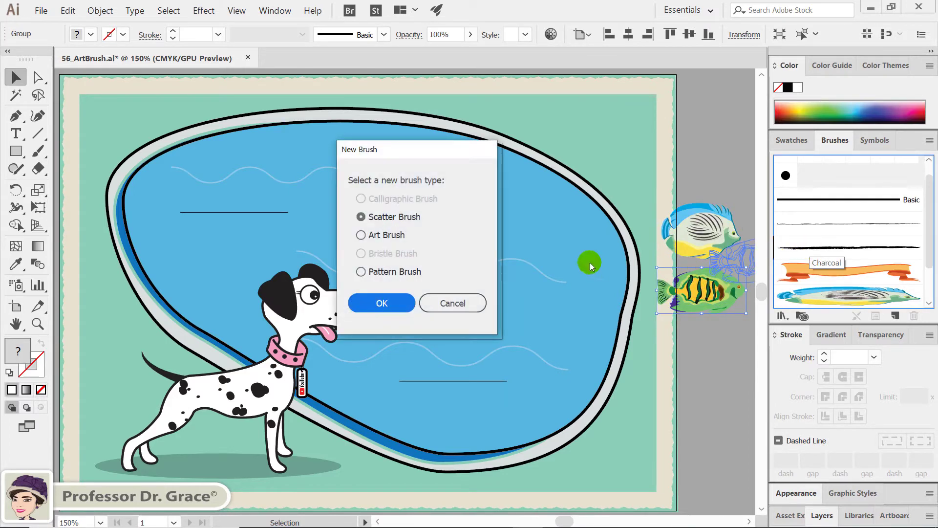
click(361, 235)
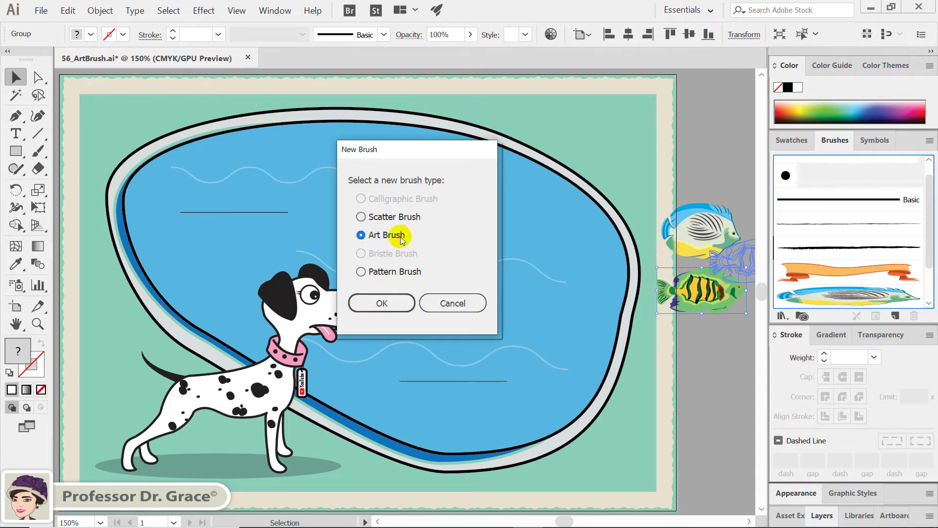
click(386, 299)
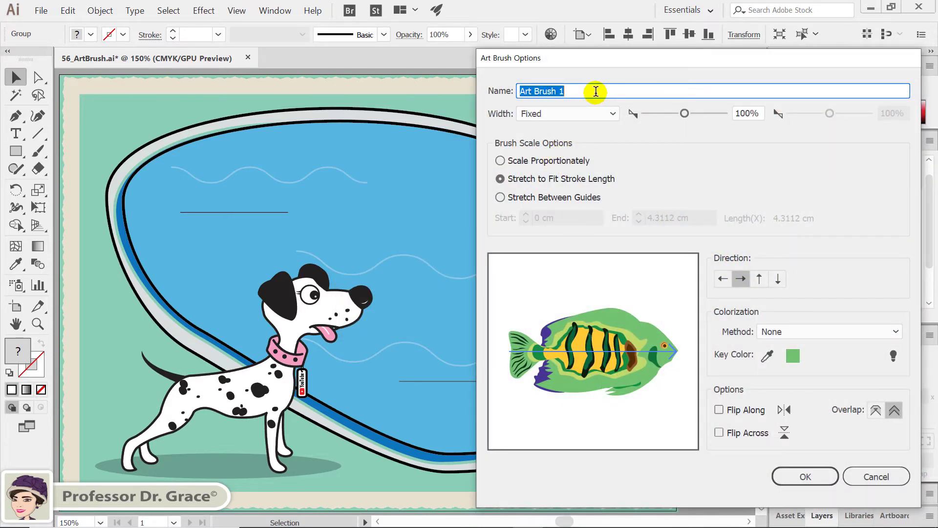
text(Gr)
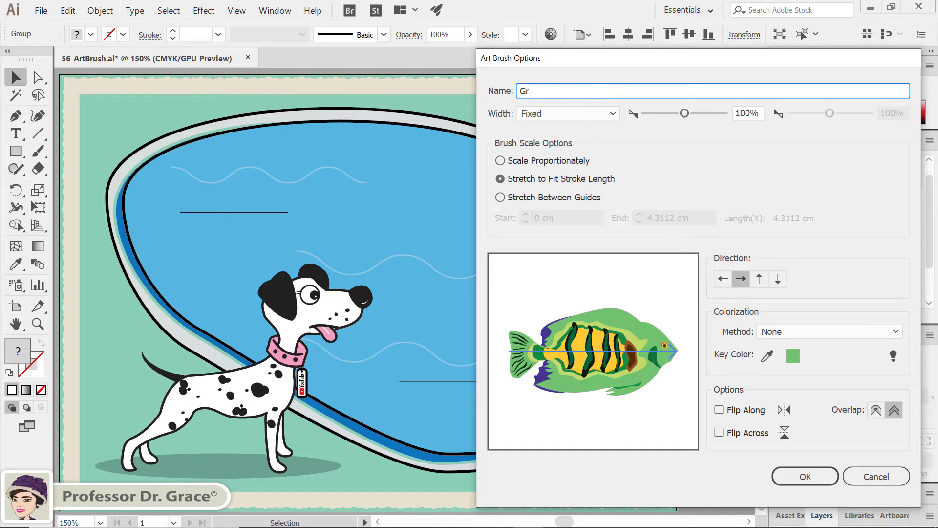
text(een Fish)
click(802, 482)
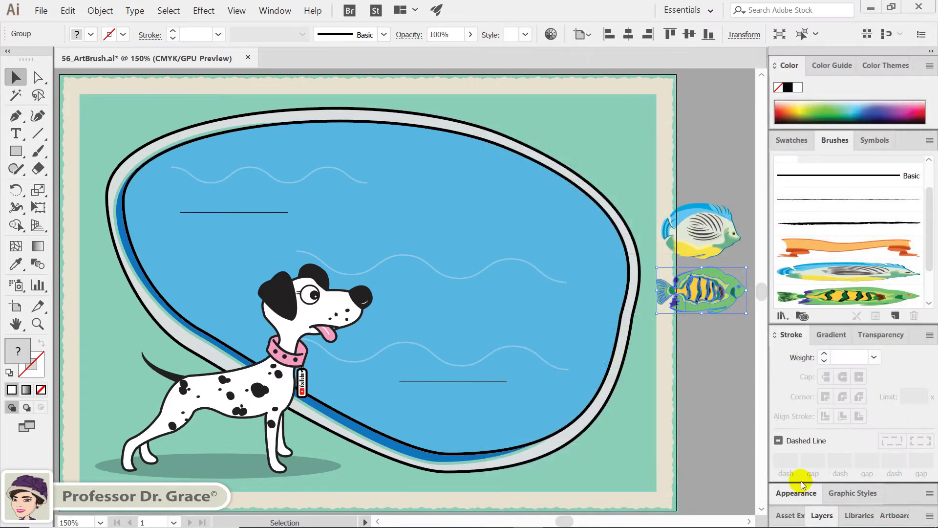
Step: Delete both original fish and paint the upper-pond line with the Blue Fish brush
shift+click(712, 207)
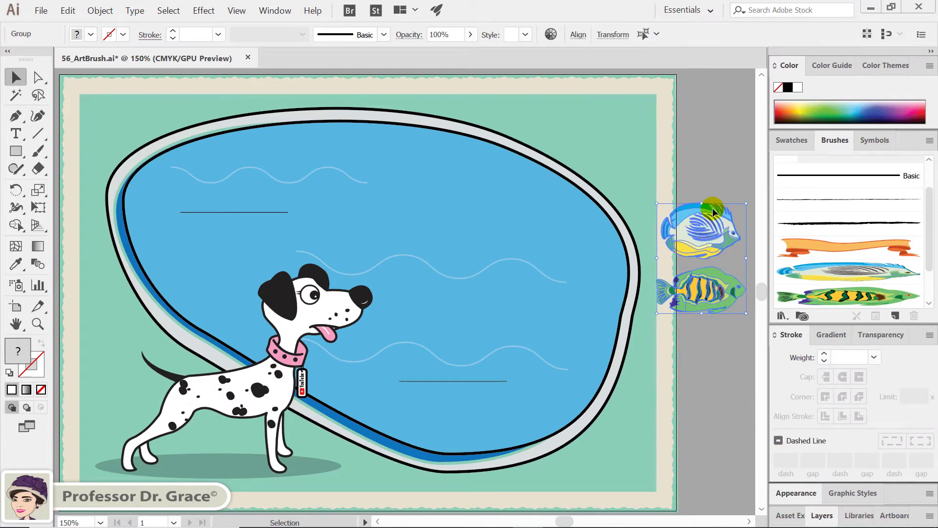
key(Delete)
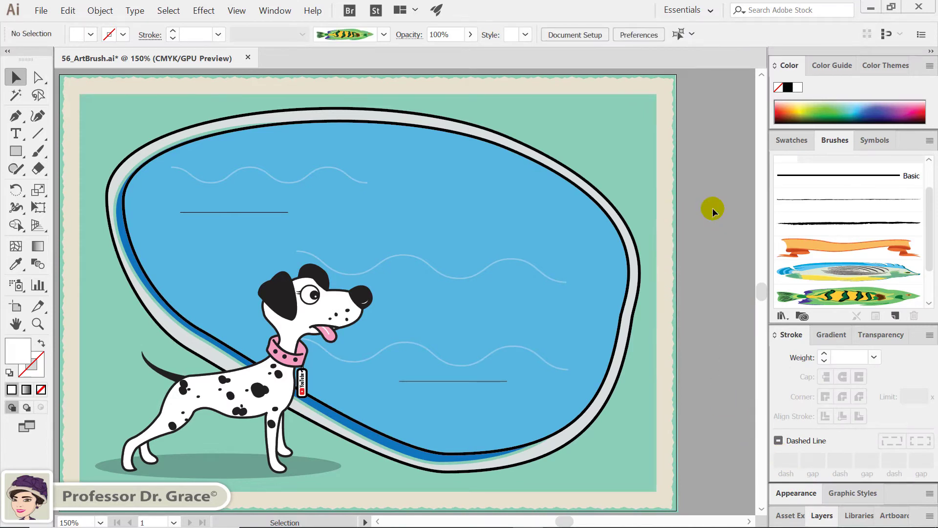
click(239, 192)
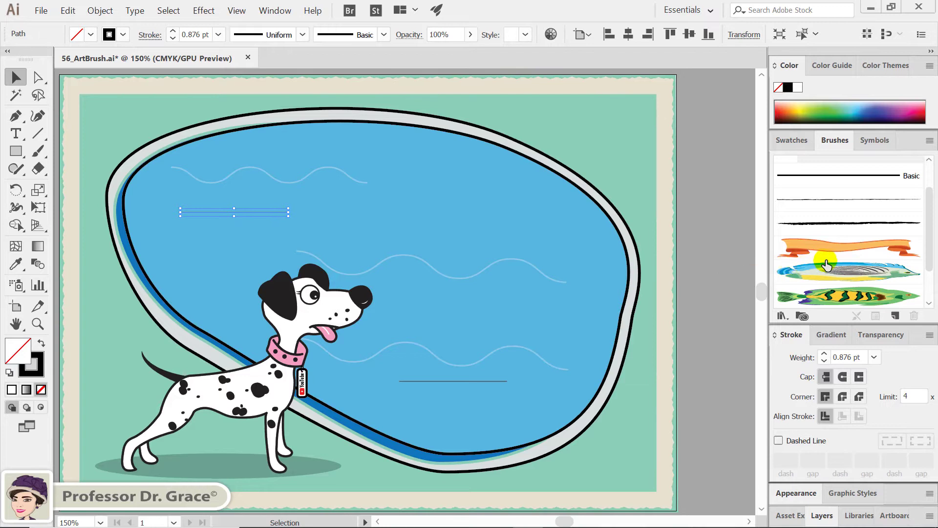
click(833, 277)
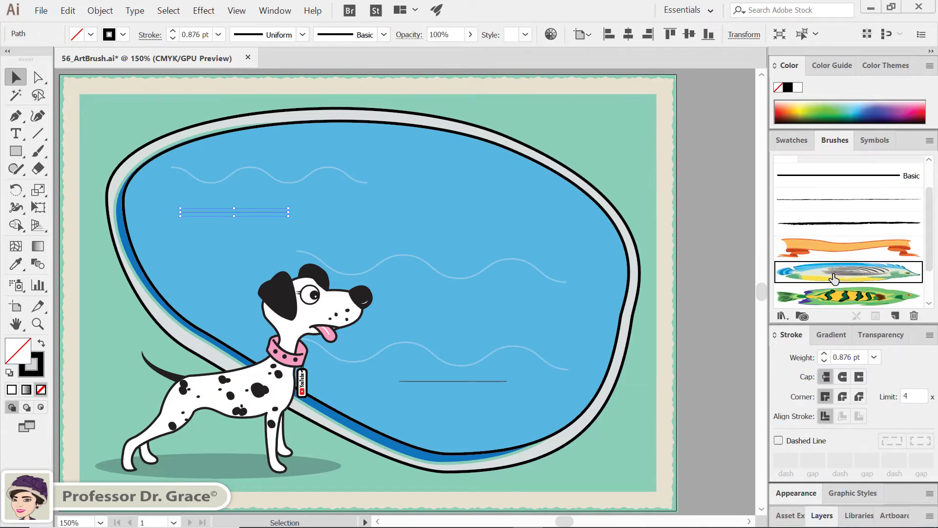
Step: Paint the short line in the lower pond with the Green Fish brush
click(464, 380)
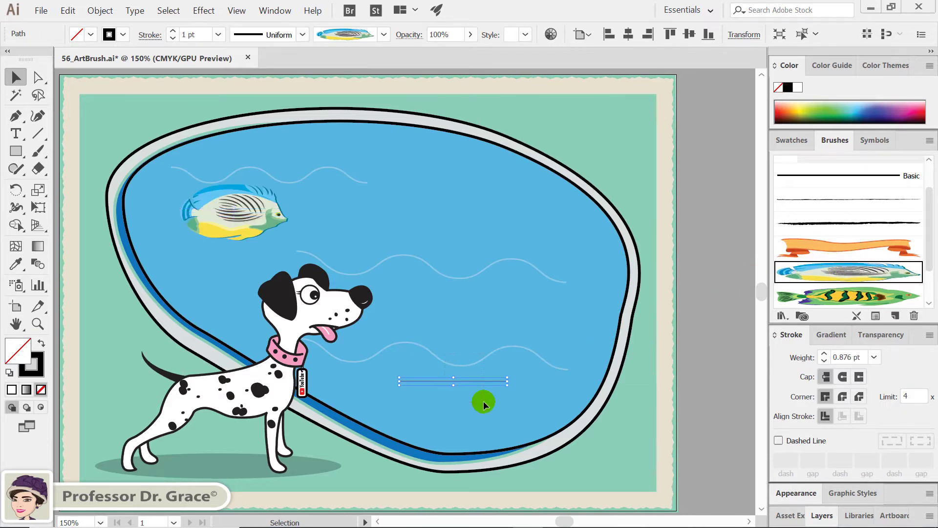
click(790, 298)
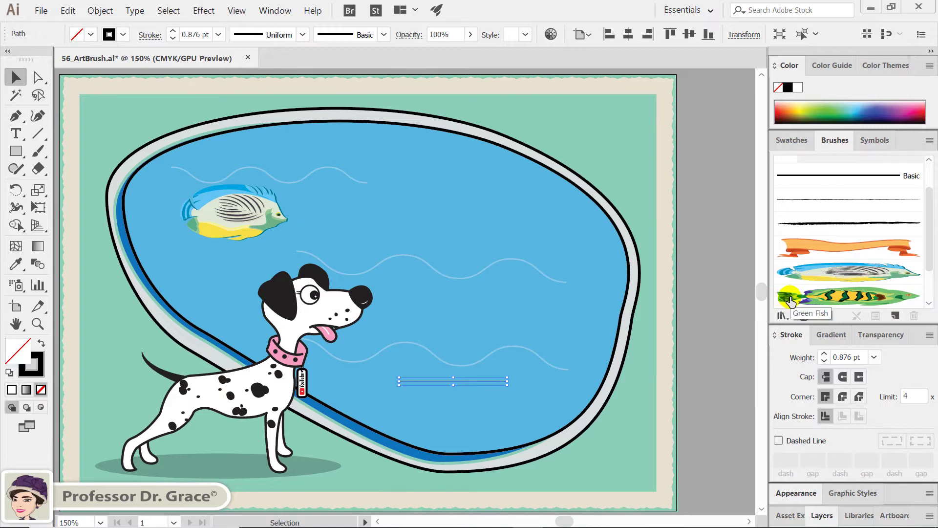
key(ctrl)
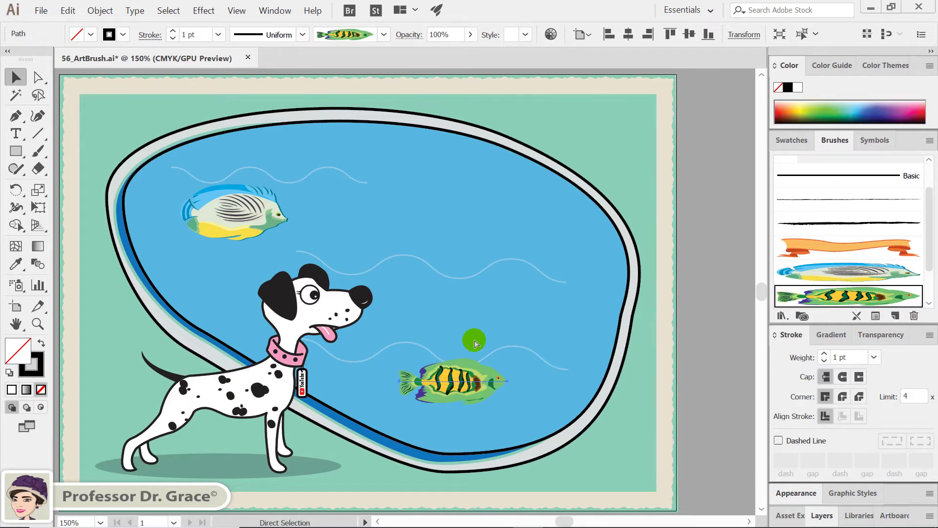
key(b)
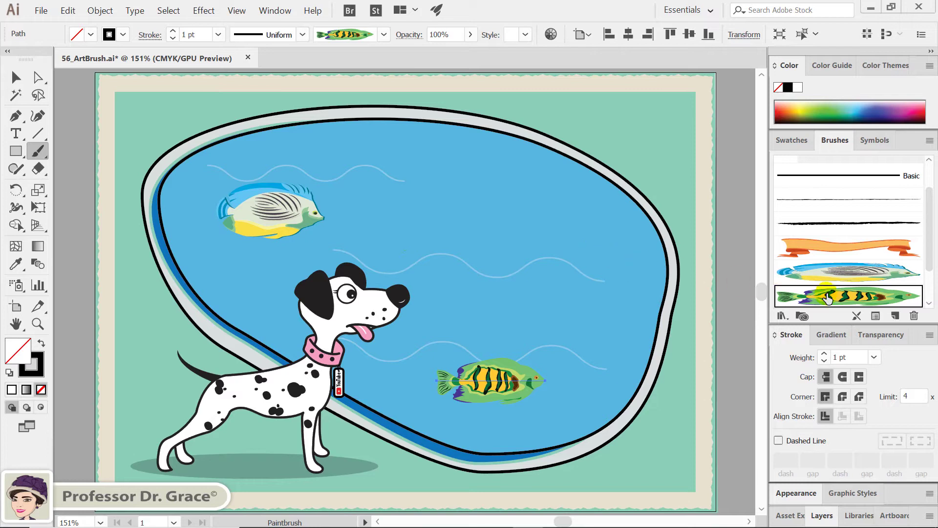
Step: Paint four Green Fish strokes across the upper pond, middle wave, left side, and right edge
click(886, 296)
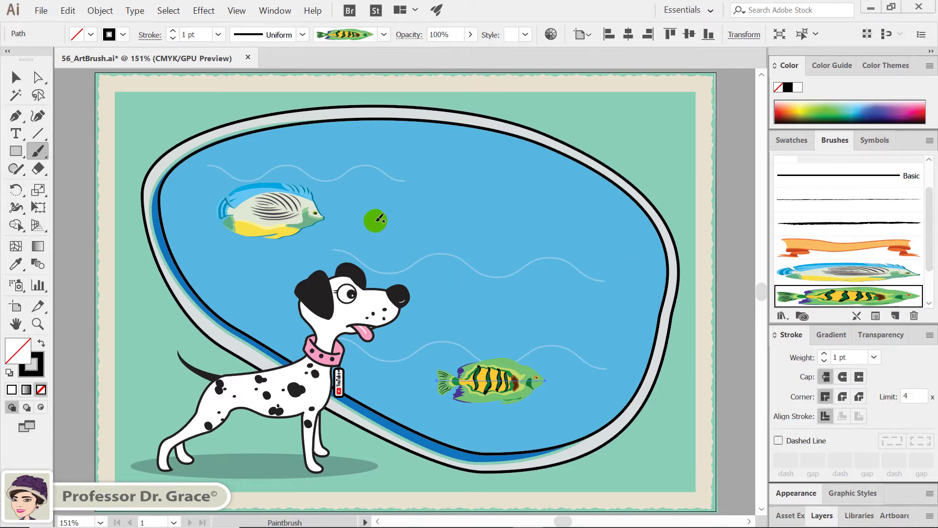
mouse_move(387, 184)
mouse_down()
mouse_move(416, 179)
mouse_move(536, 201)
mouse_up()
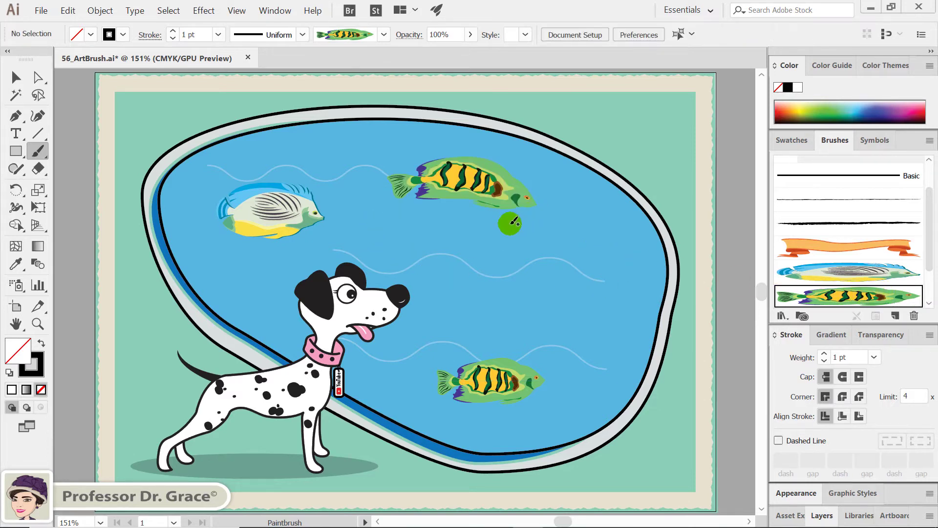
drag(445, 274, 535, 256)
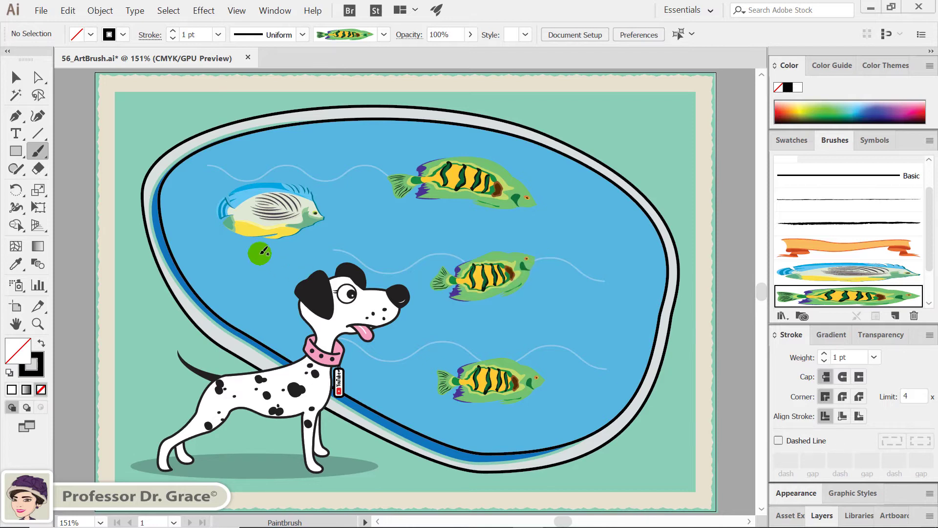
drag(215, 247, 265, 274)
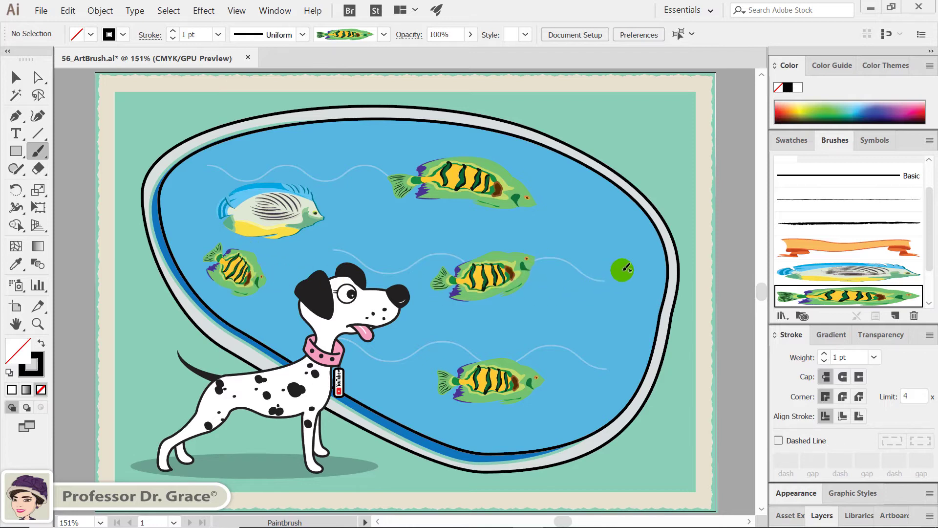
mouse_move(622, 270)
mouse_down()
mouse_move(625, 304)
mouse_move(610, 332)
mouse_up()
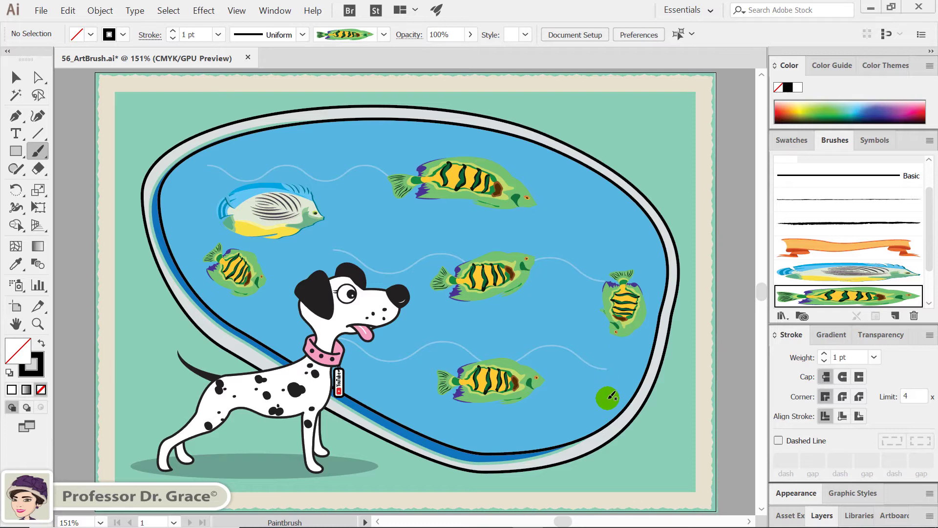
Step: Paint four Blue Fish butterflyfish strokes in varied sizes and directions around the pond
click(838, 275)
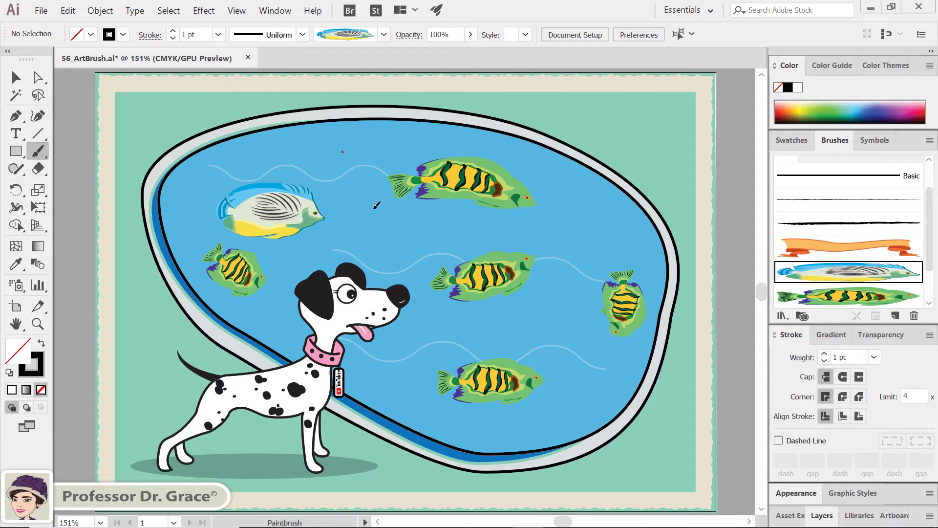
drag(376, 205, 413, 247)
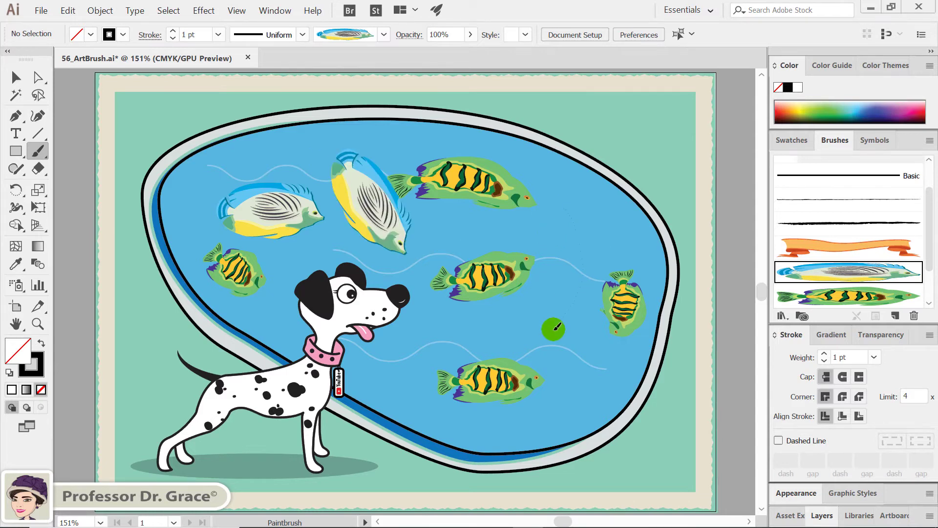
drag(557, 326, 555, 328)
drag(424, 333, 494, 325)
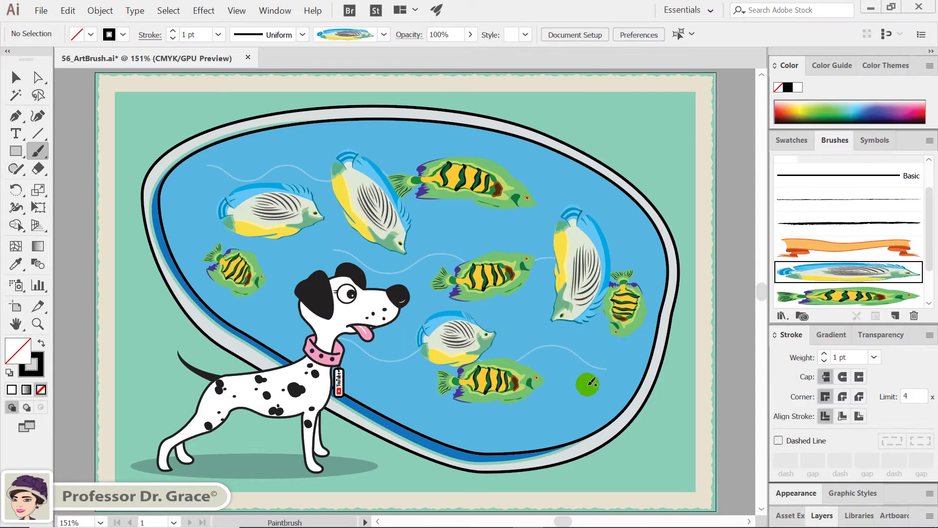
mouse_move(590, 383)
mouse_down()
mouse_move(561, 423)
mouse_move(542, 424)
mouse_up()
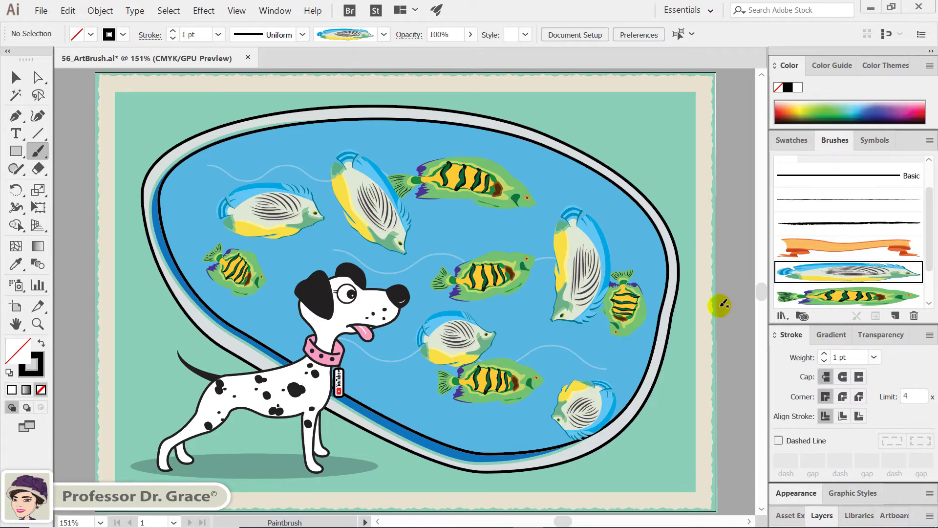
Step: Set the Blue Fish brush to Scale Proportionately with Flip Along enabled
double_click(851, 282)
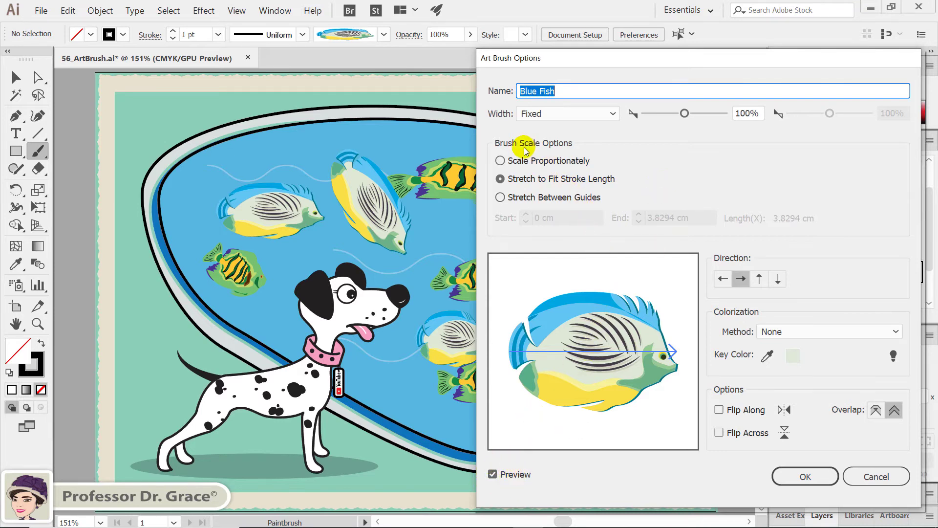
click(512, 161)
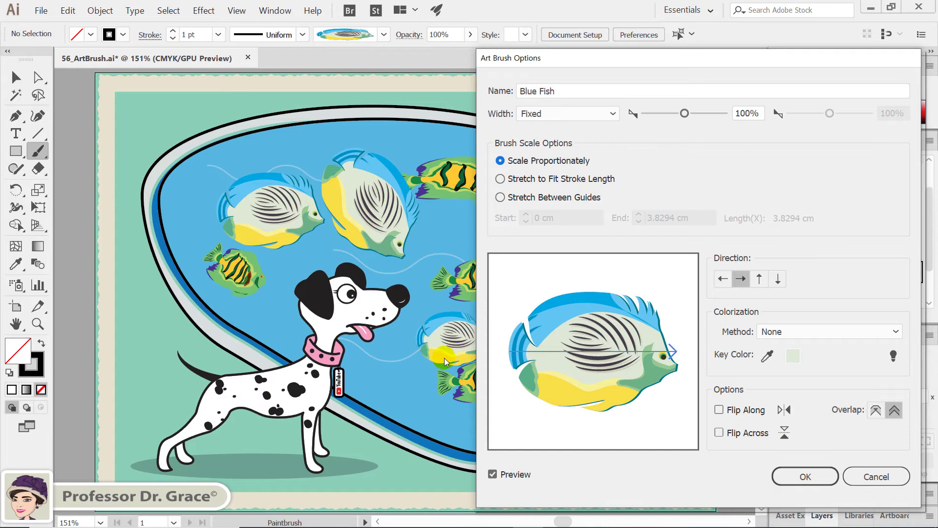
drag(608, 64, 619, 54)
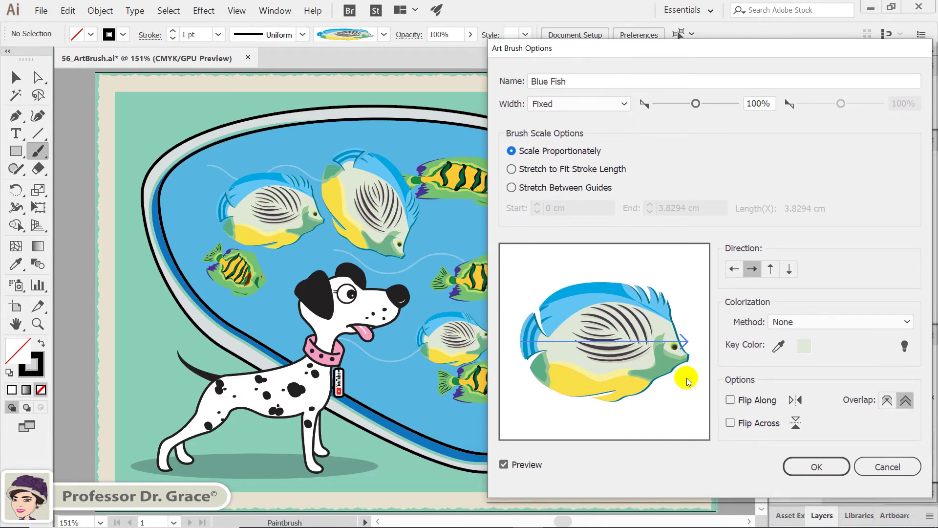
click(753, 406)
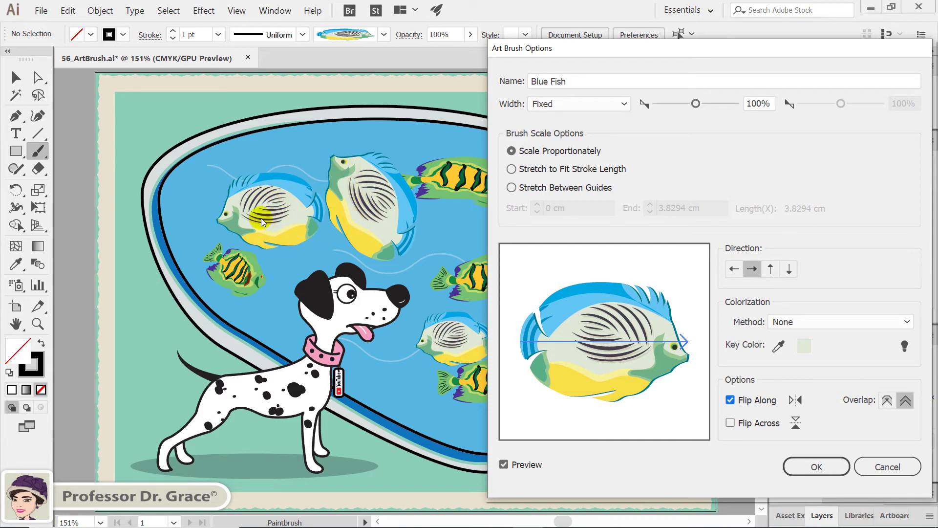
click(815, 467)
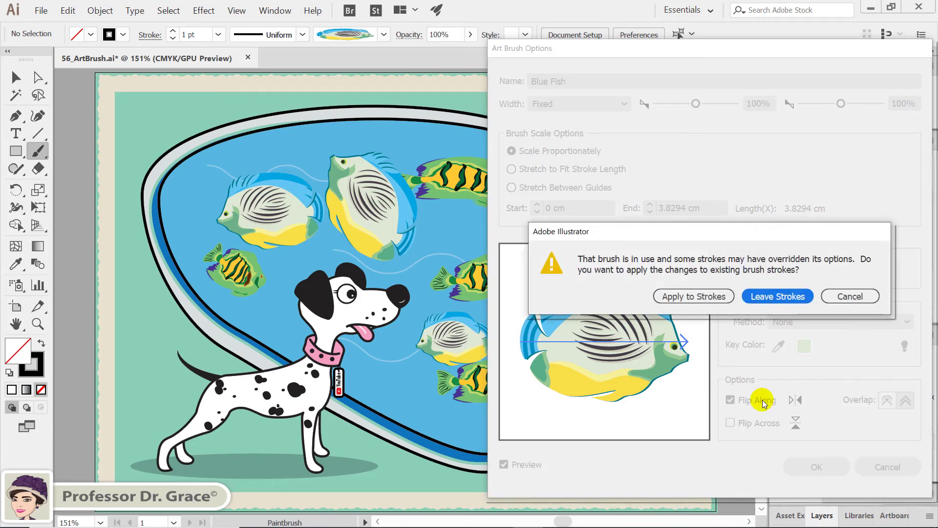
Step: Apply the updated Blue Fish settings to the existing butterflyfish strokes
click(684, 304)
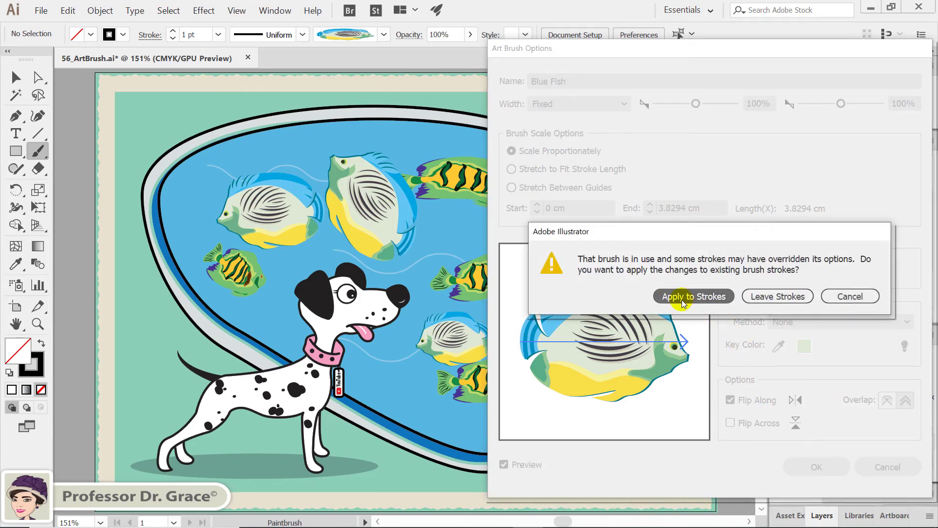